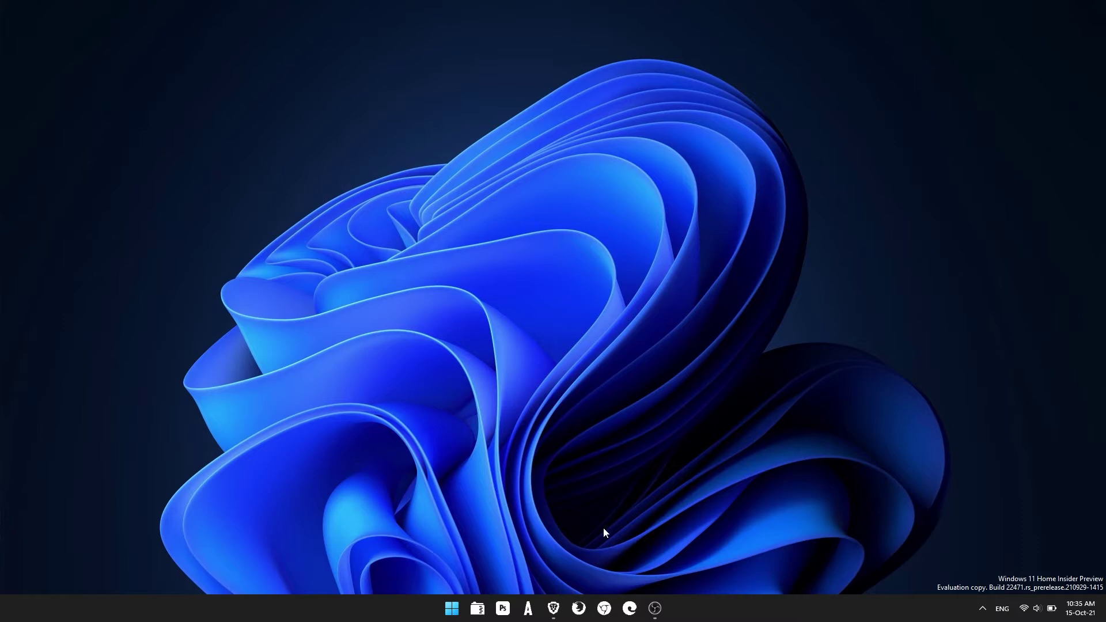
# - Switch to the Brave browser and open the download page of the Snap Camera website
pyautogui.click(553, 608)
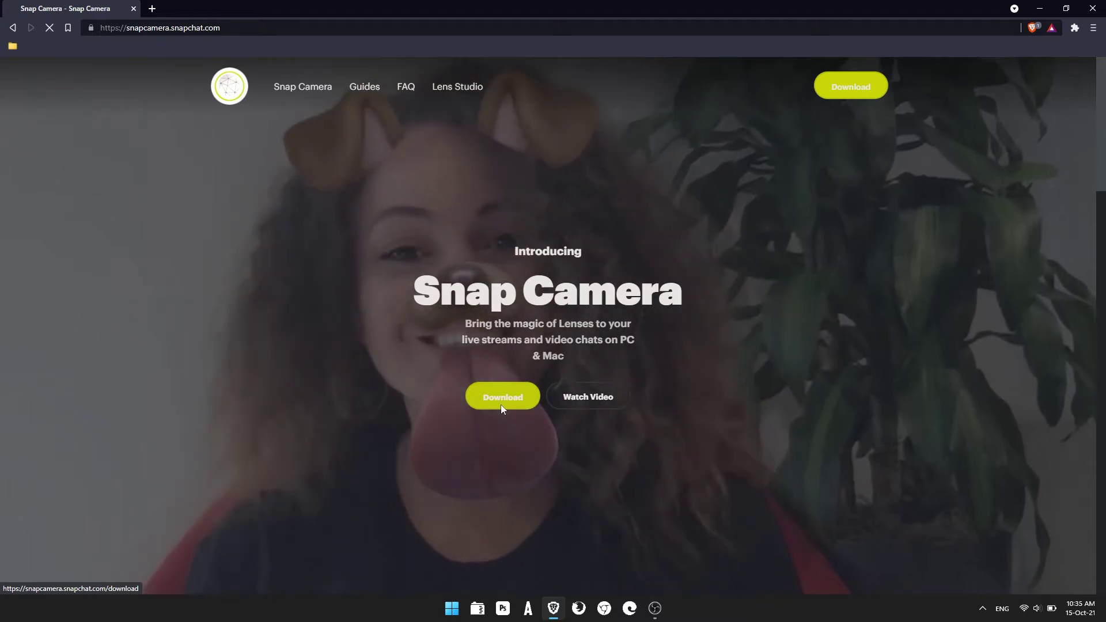
pyautogui.click(501, 408)
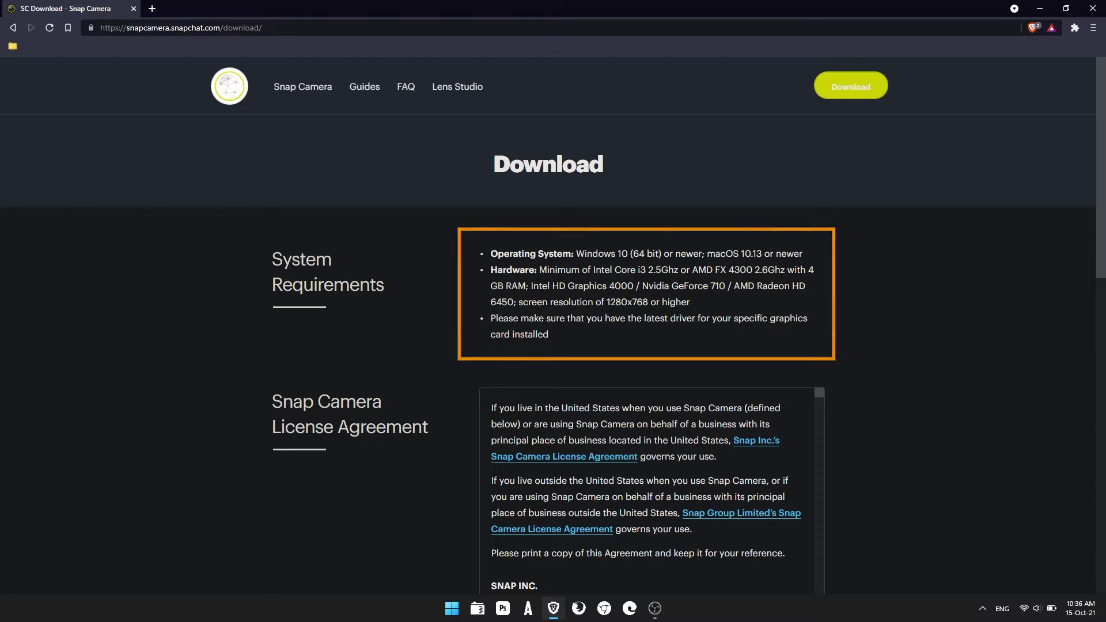
# - Accept the Snap Camera privacy policy and license agreement, leaving the email blank, and complete the "I'm not a robot" check
pyautogui.scroll(-2, 715, 294)
pyautogui.scroll(-3, 733, 283)
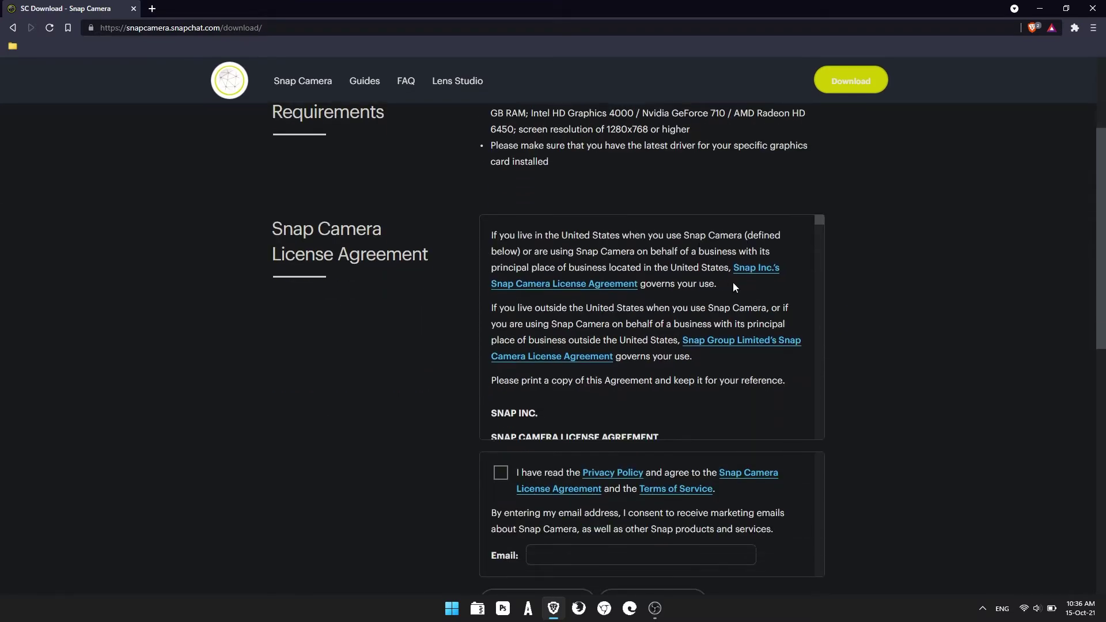
pyautogui.scroll(-2, 733, 285)
pyautogui.scroll(-5, 440, 353)
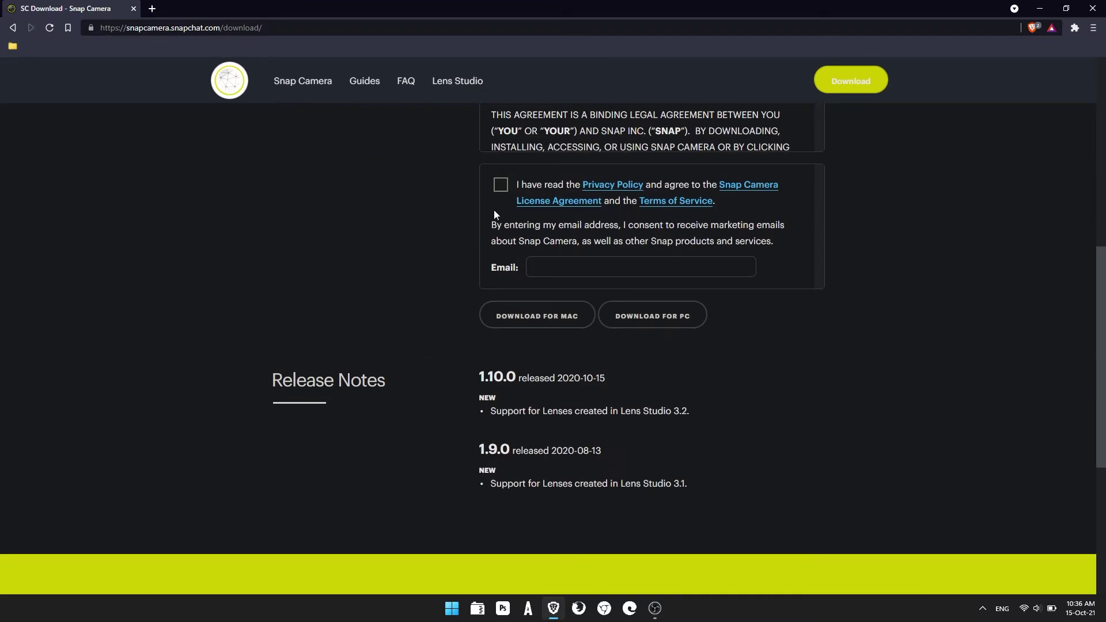
pyautogui.click(501, 186)
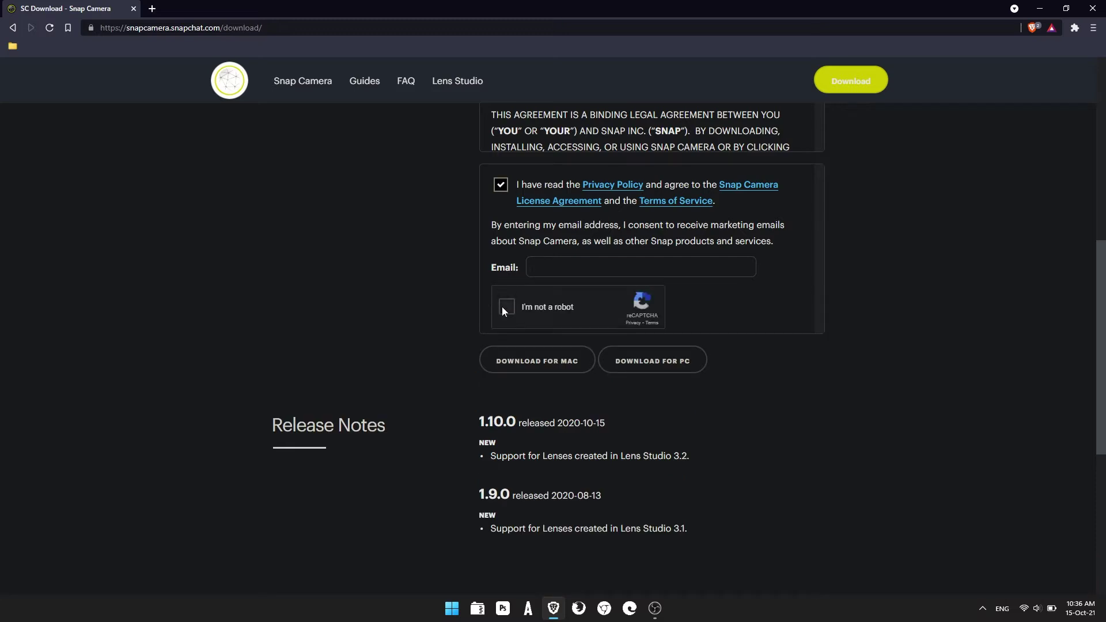
pyautogui.click(505, 308)
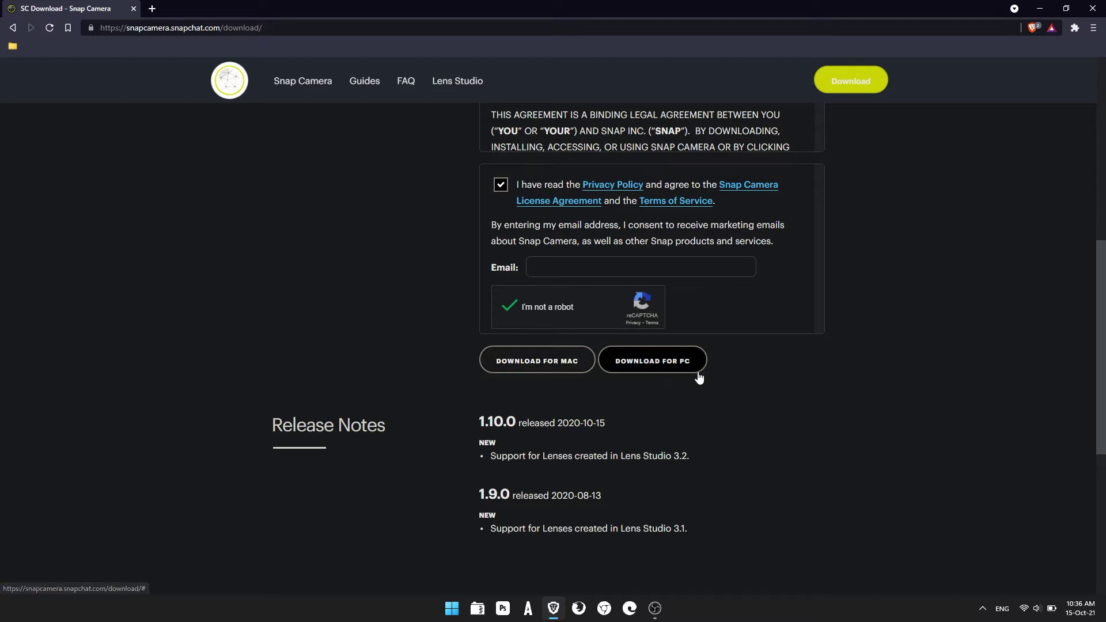
# - Download the PC version of Snap Camera and keep the flagged installer file
pyautogui.scroll(-2, 755, 392)
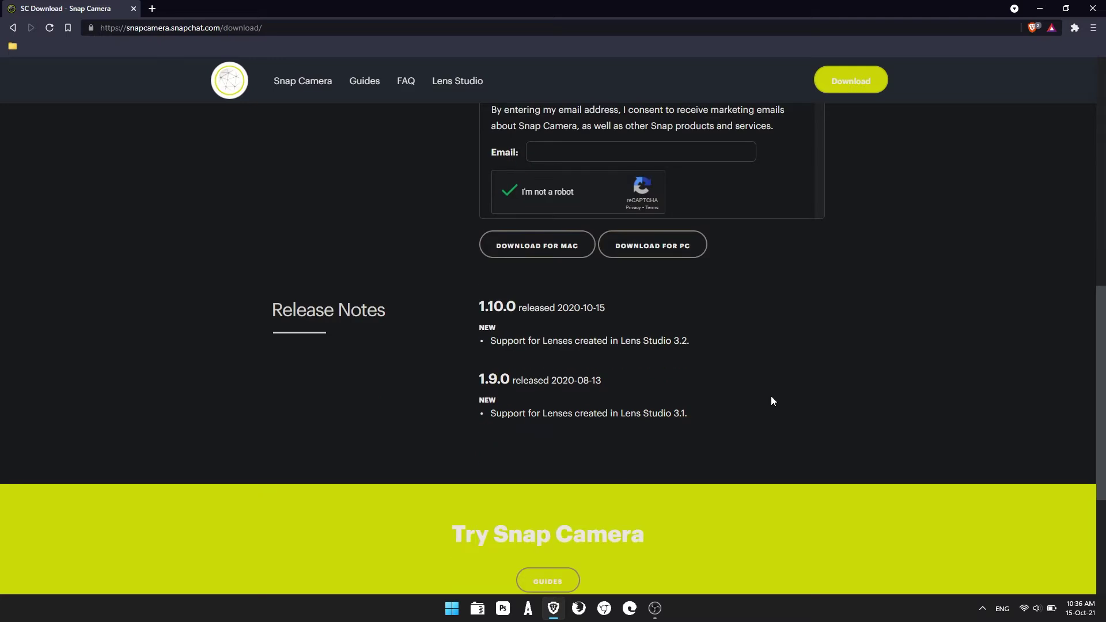
pyautogui.click(655, 252)
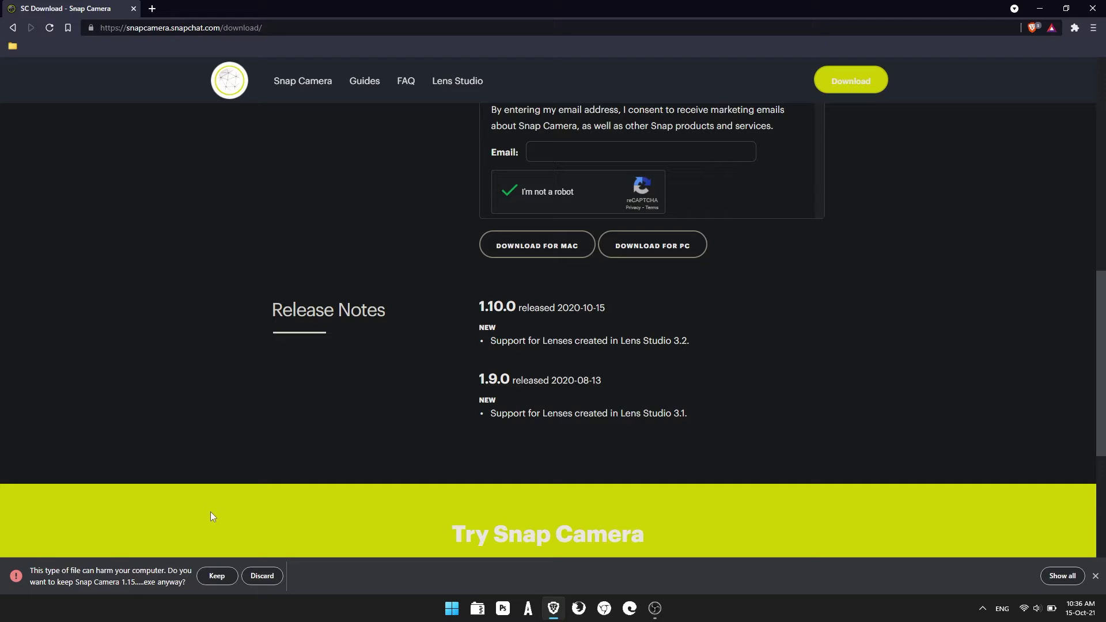
pyautogui.click(217, 575)
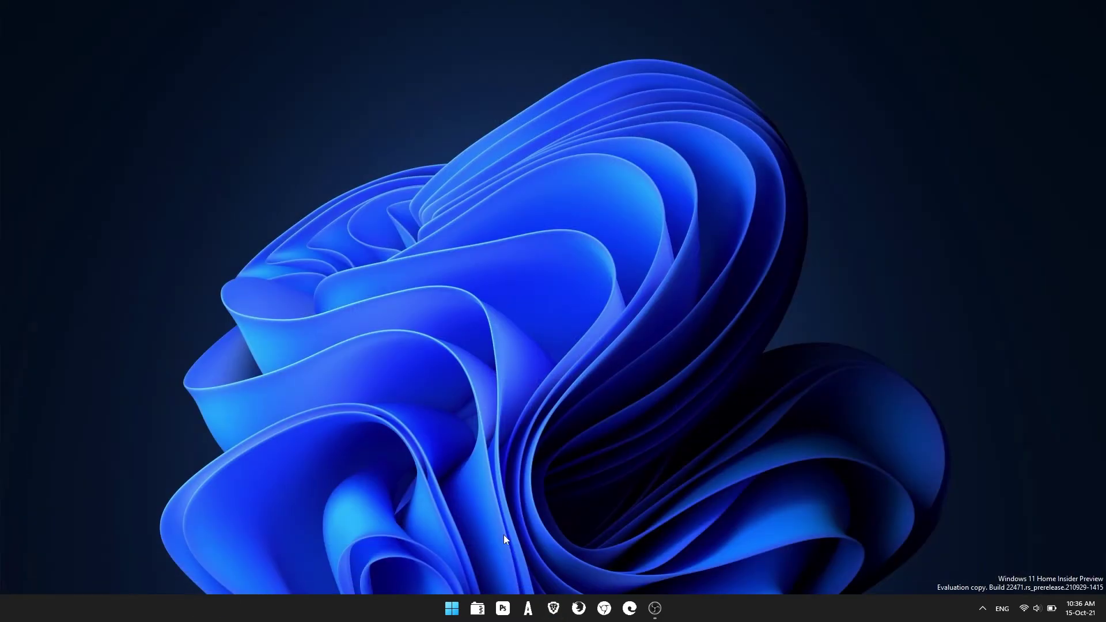
# - Open the Downloads folder in File Explorer and run the Snap Camera 1.15.0.exe installer
pyautogui.click(478, 609)
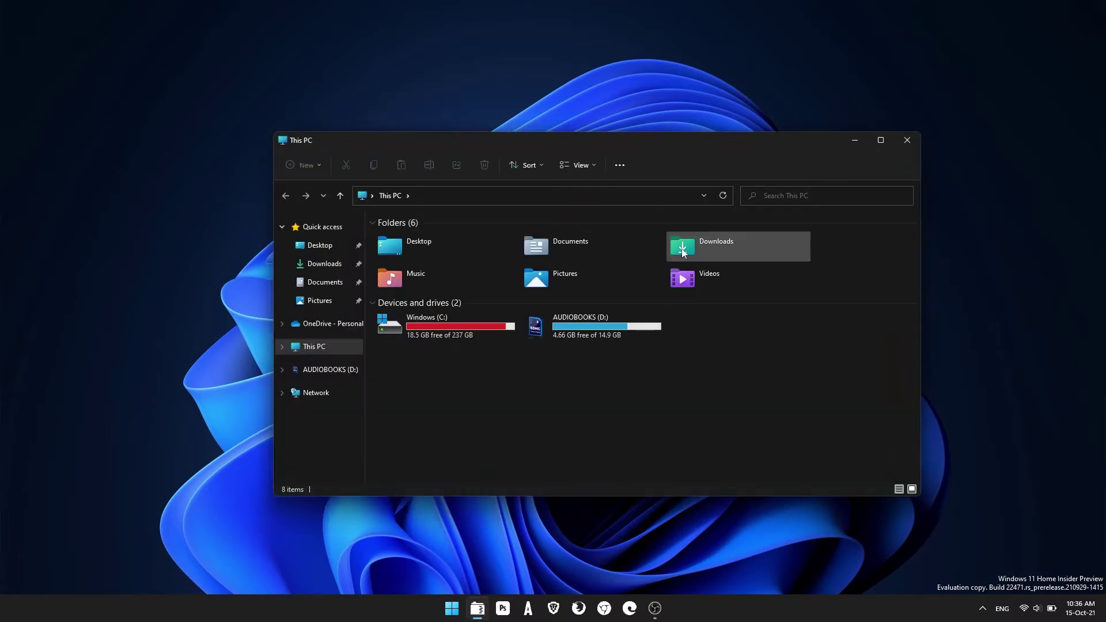
pyautogui.doubleClick(682, 250)
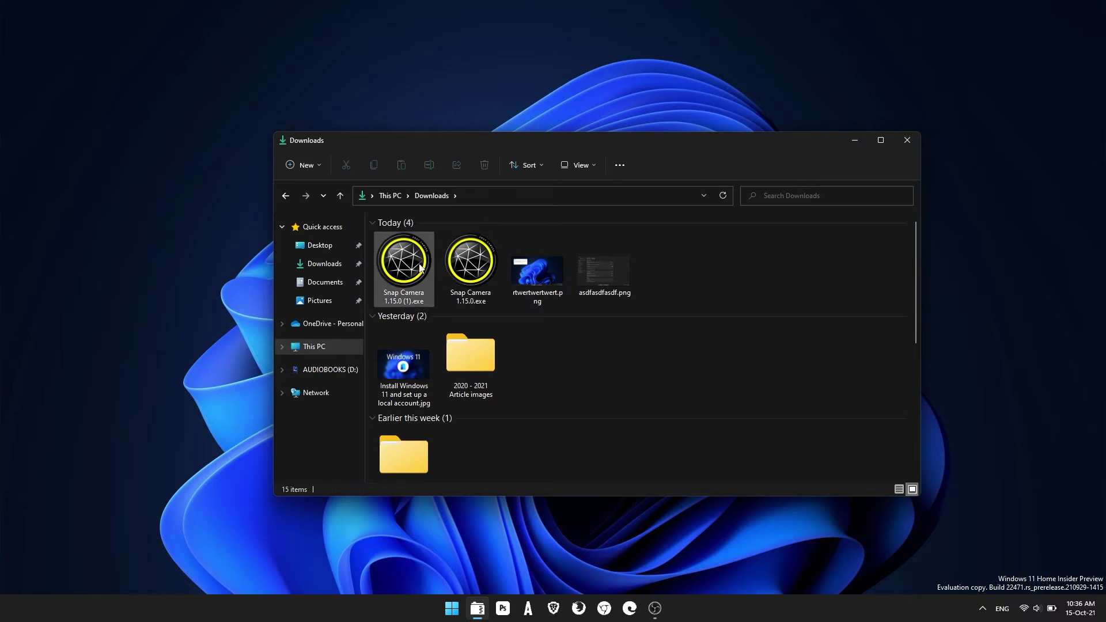
pyautogui.doubleClick(457, 268)
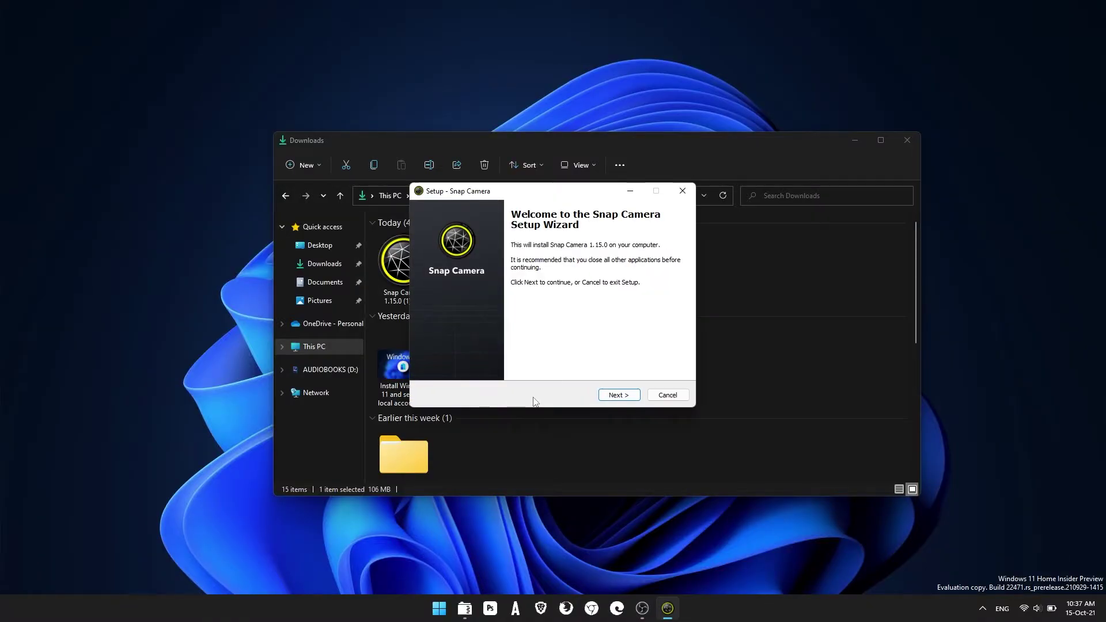
# - Install Snap Camera in C:\Program Files\Snap Inc\Snap Camera without a desktop shortcut, and close the Downloads window
pyautogui.click(607, 397)
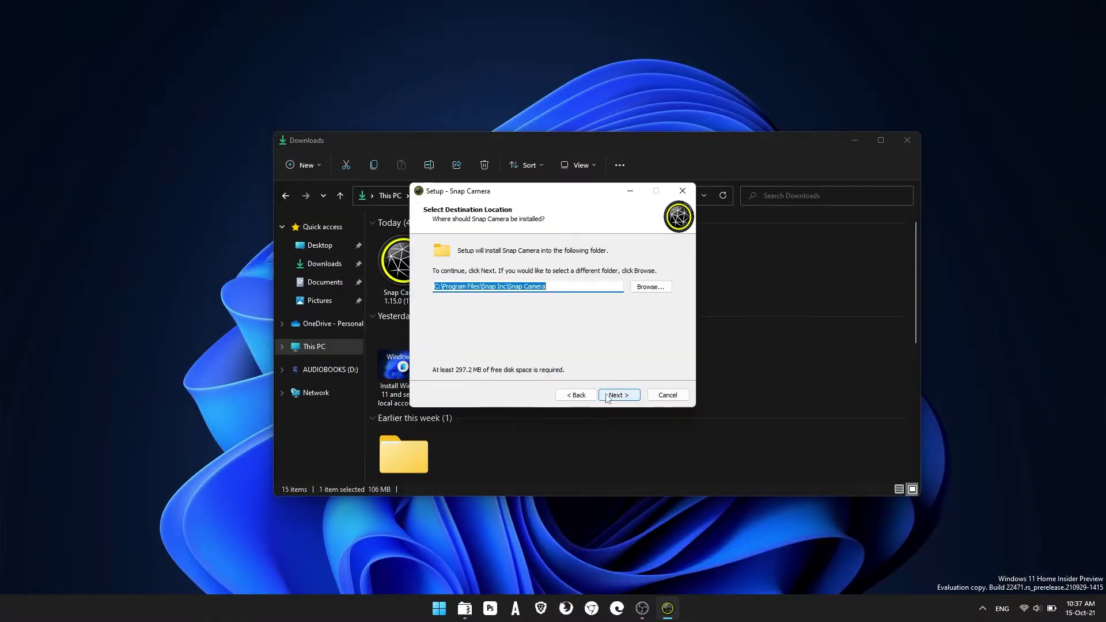
pyautogui.click(607, 396)
pyautogui.click(607, 397)
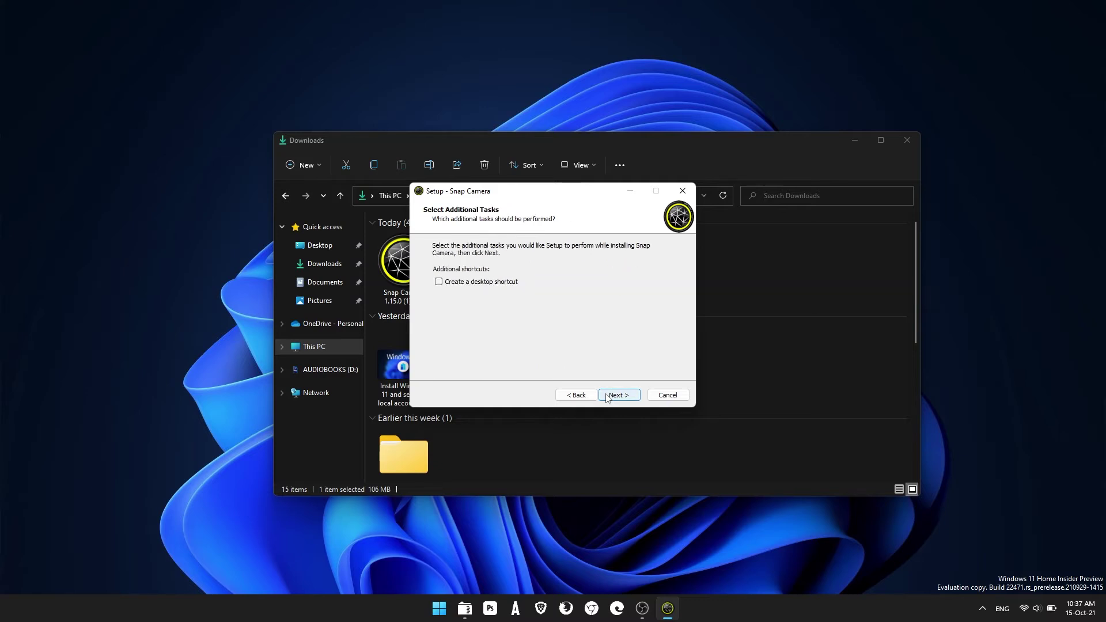
pyautogui.click(607, 396)
pyautogui.click(607, 397)
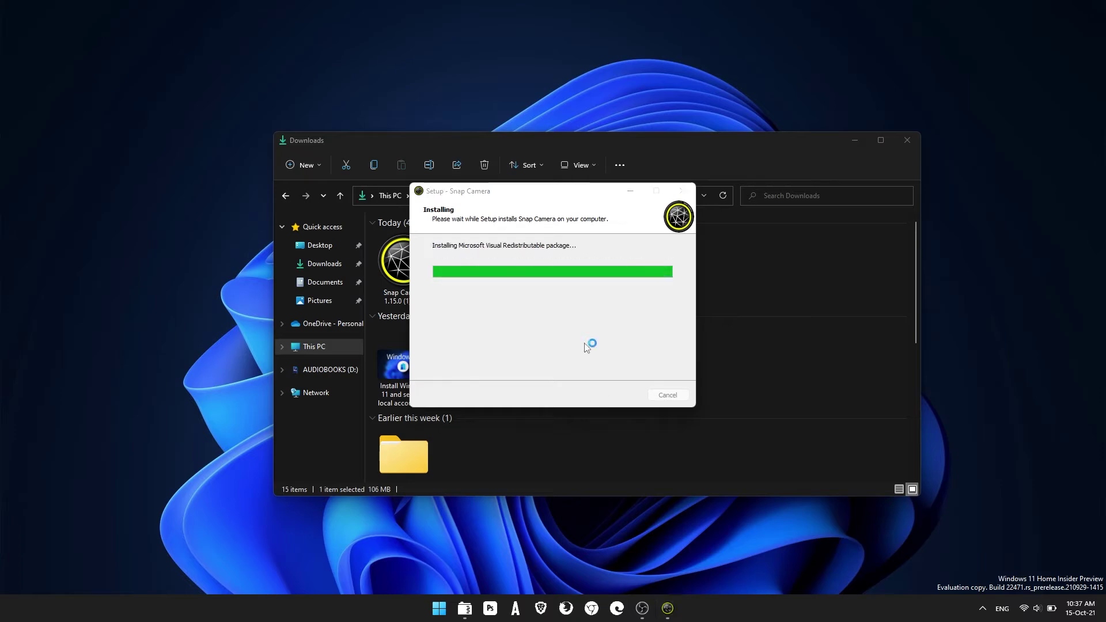
pyautogui.click(609, 397)
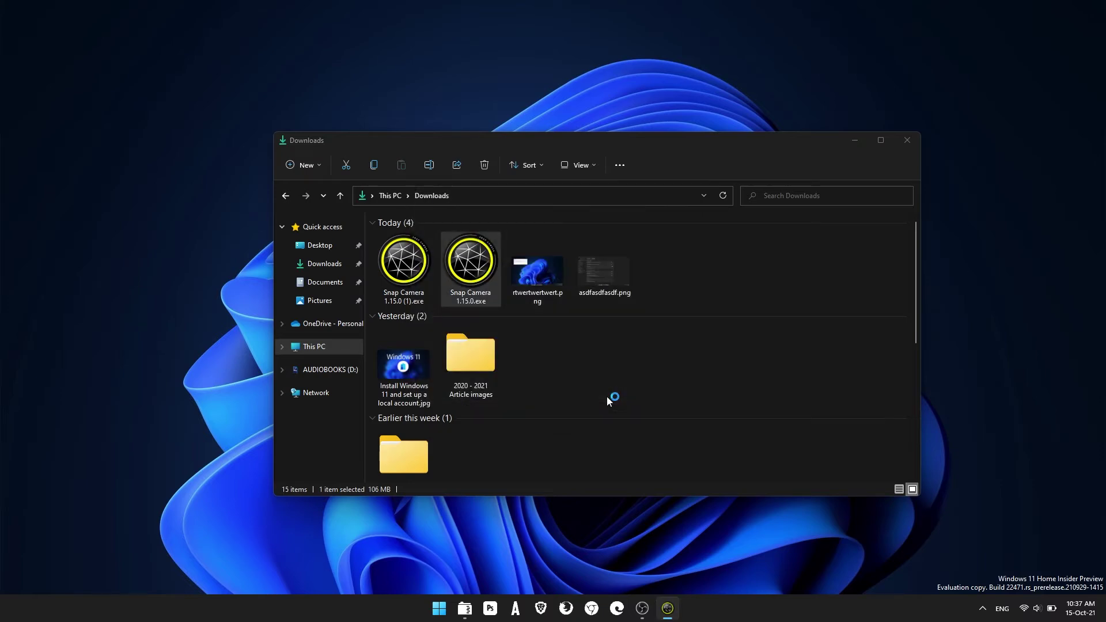
pyautogui.click(906, 140)
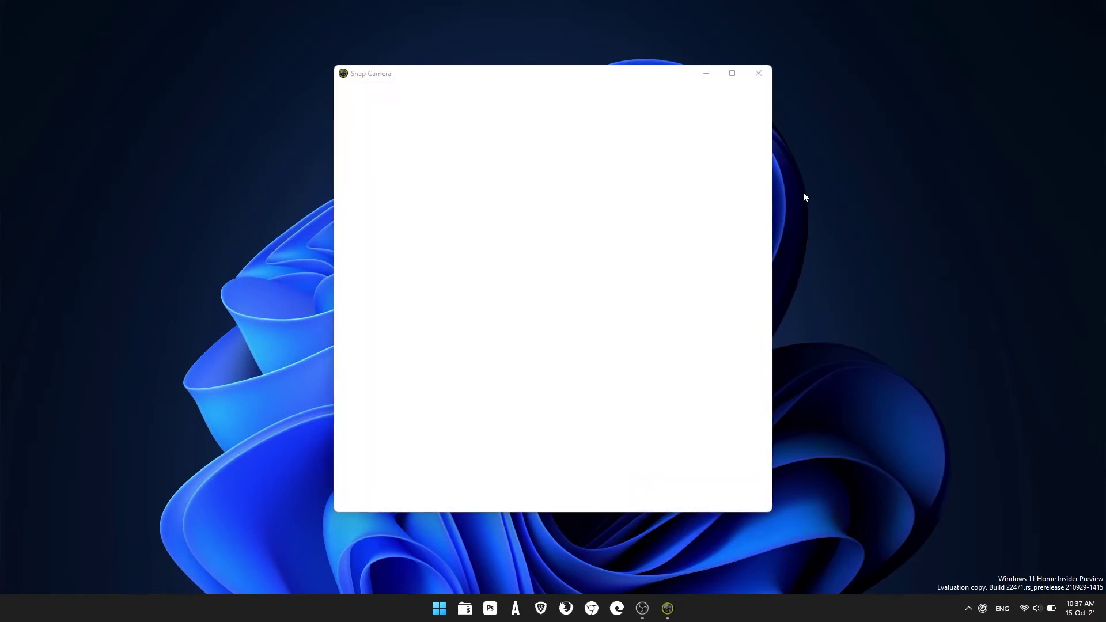
# - Go through the Snap Camera introduction to its end and minimize the Snap Camera window
pyautogui.click(543, 437)
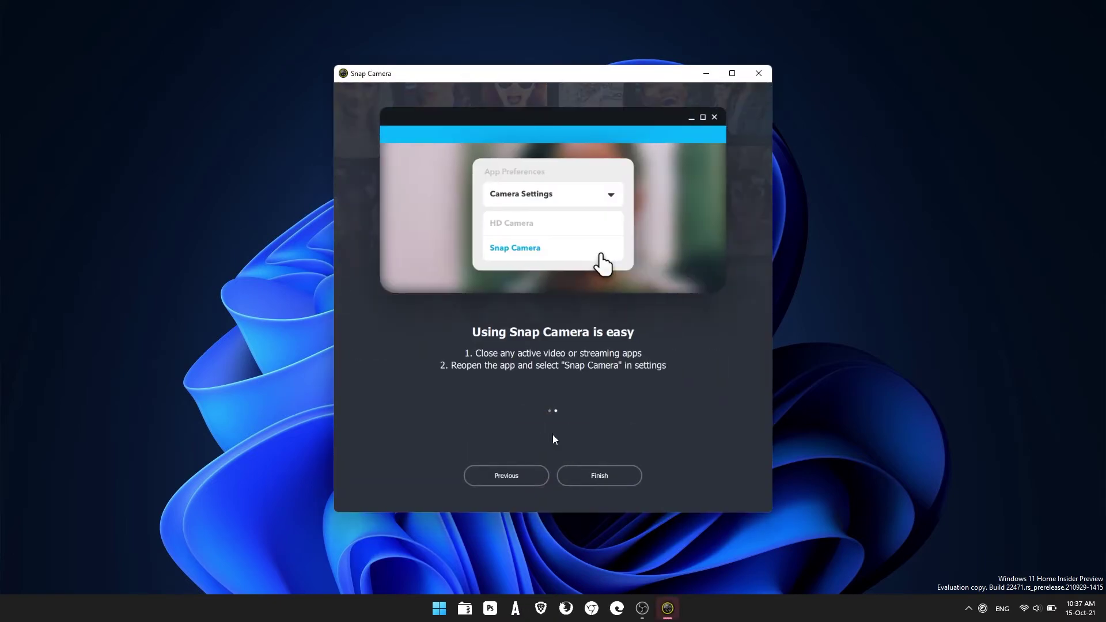
pyautogui.click(606, 475)
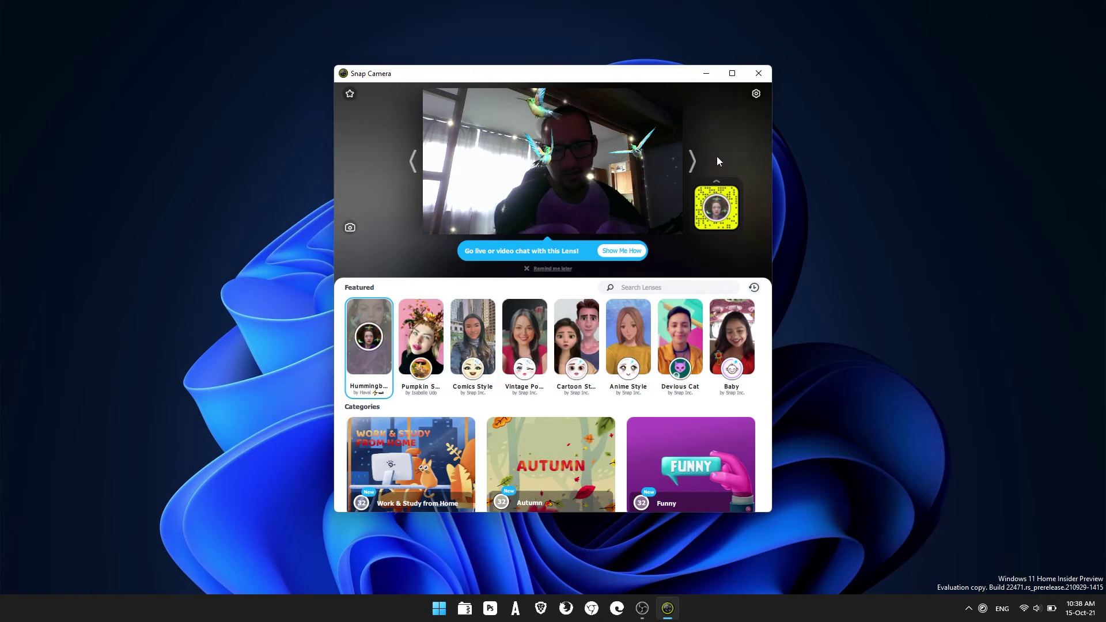
pyautogui.click(706, 75)
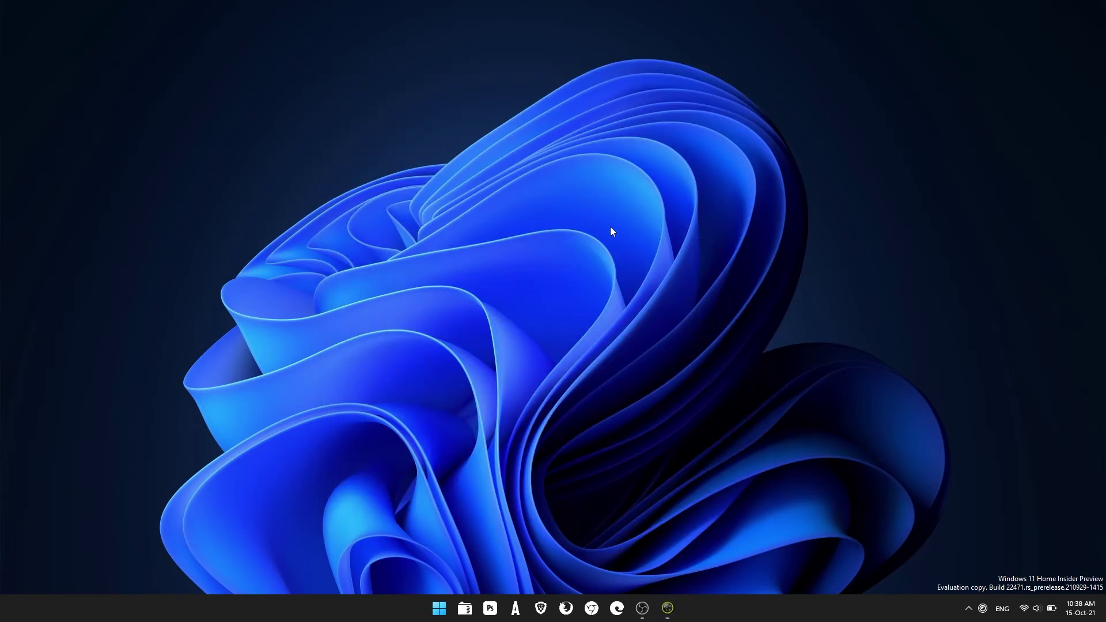
# - Search Windows for "teams" and launch the Microsoft Teams app
pyautogui.click(435, 614)
pyautogui.click(435, 616)
pyautogui.click(435, 615)
pyautogui.write('teams')
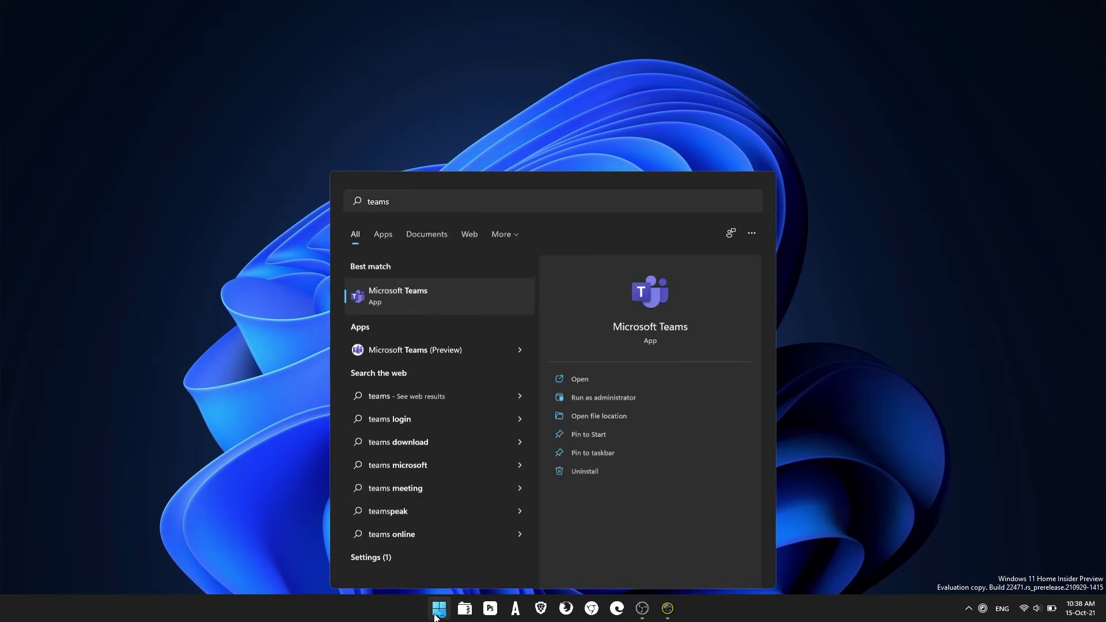
pyautogui.press('Return')
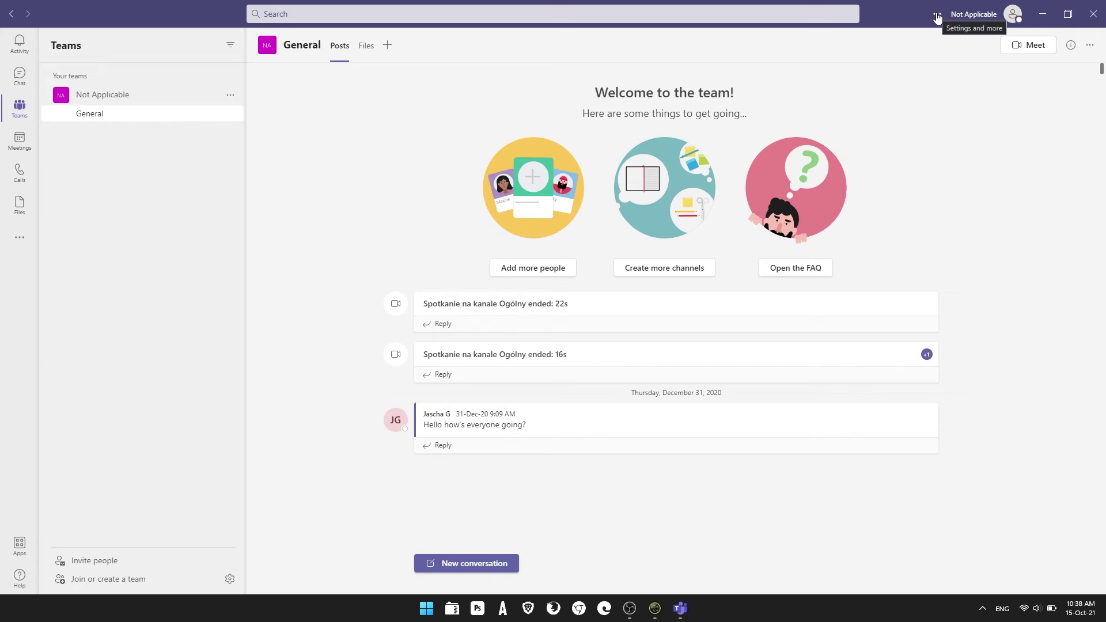
# - Check in the Teams device settings that Snap Camera is the chosen camera, and close Teams
pyautogui.click(937, 17)
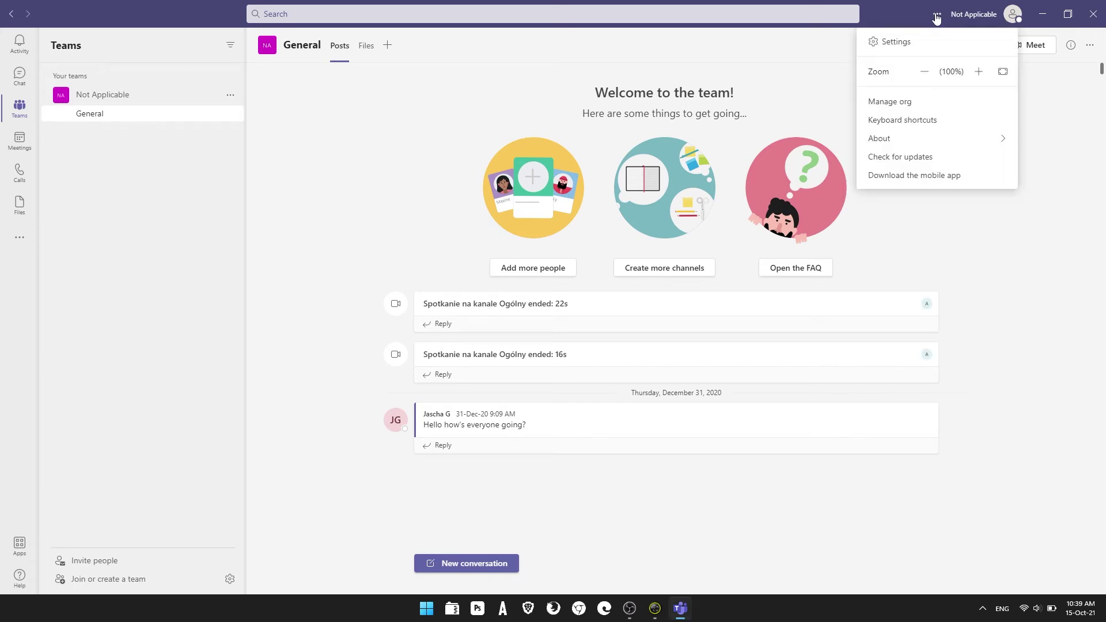
pyautogui.click(898, 45)
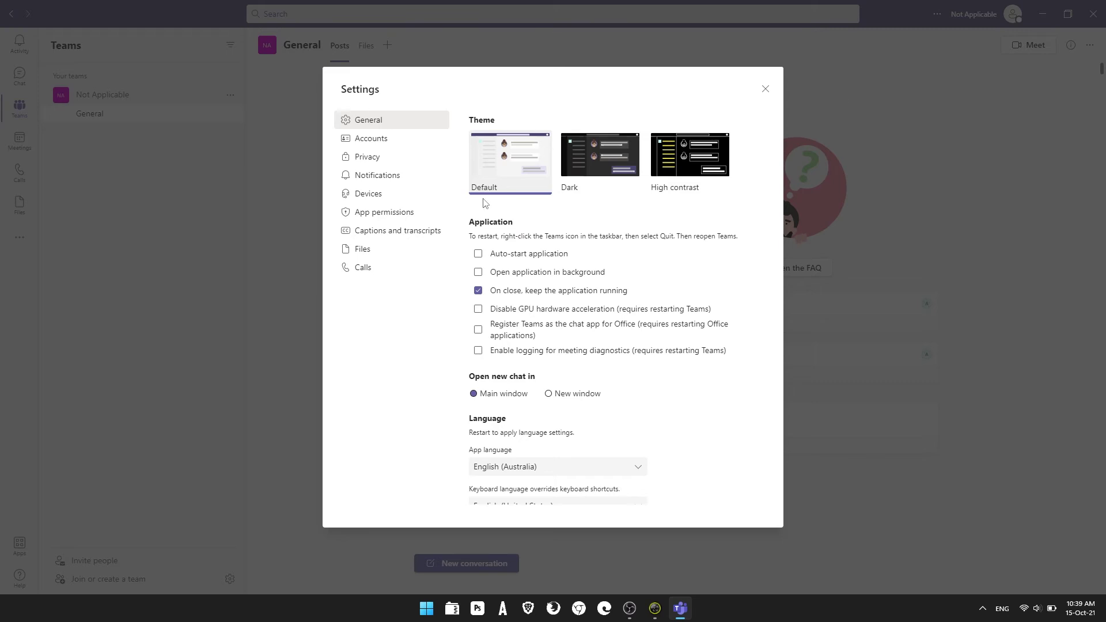
pyautogui.click(382, 201)
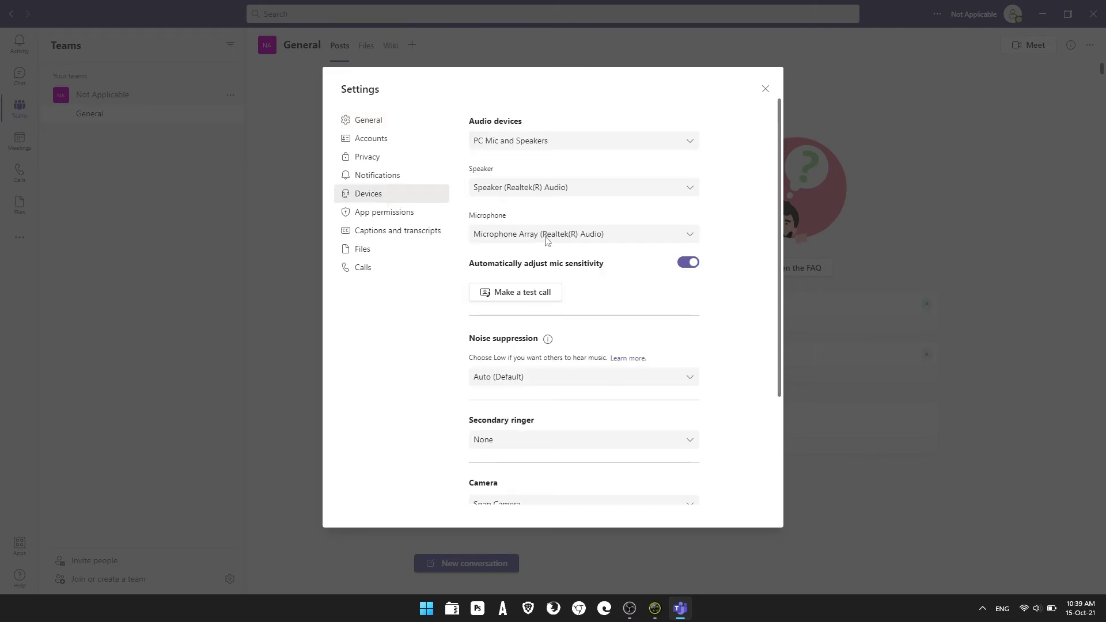
pyautogui.scroll(-3, 548, 242)
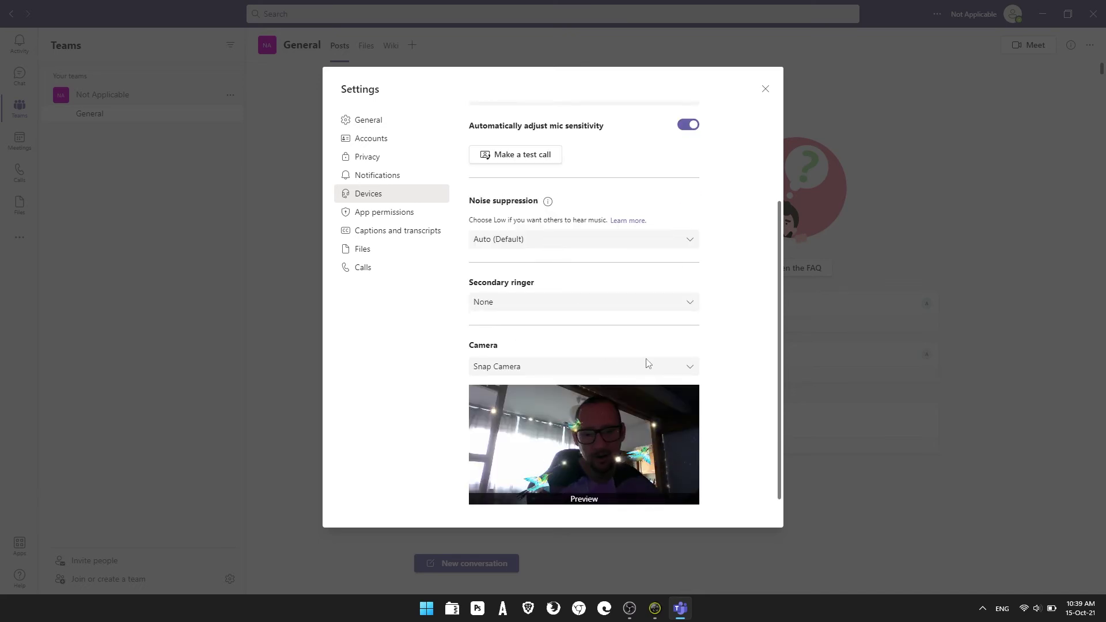
pyautogui.click(676, 370)
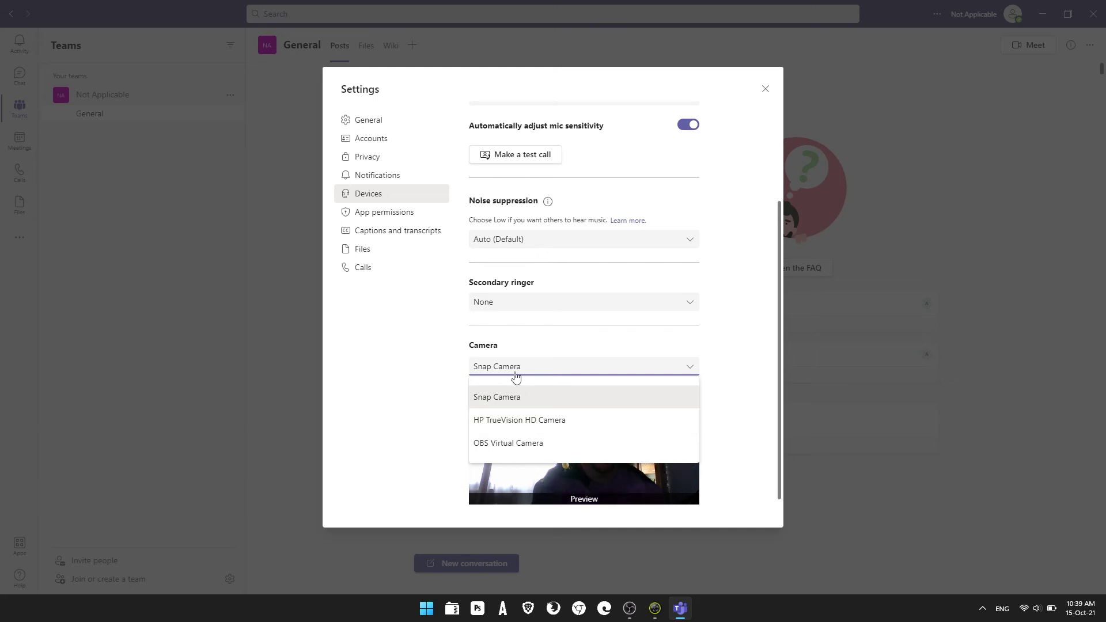
pyautogui.click(733, 333)
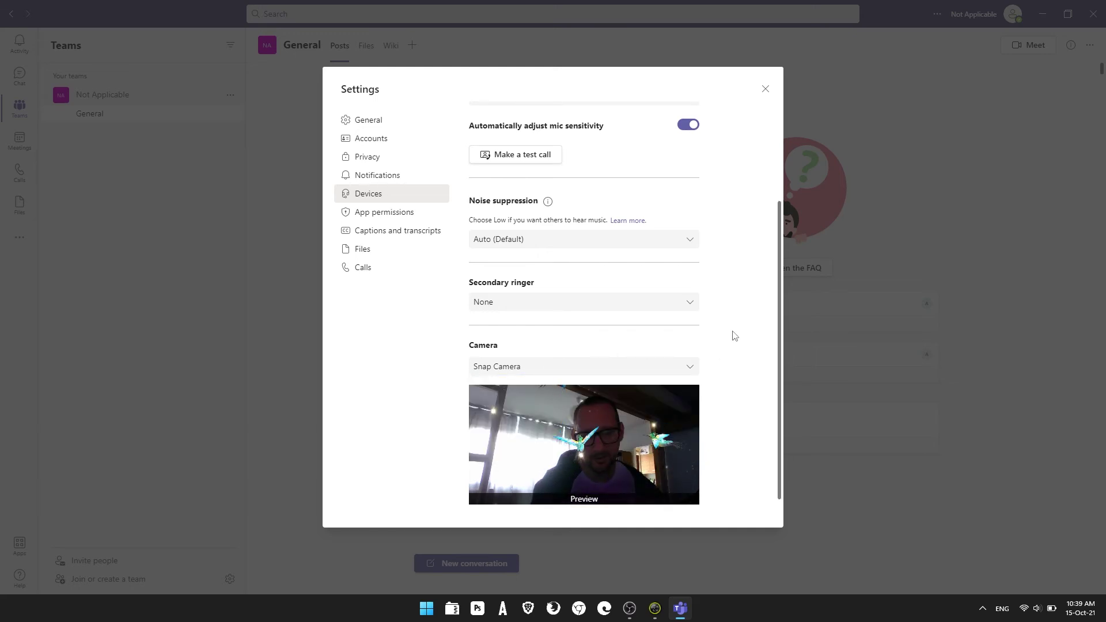
pyautogui.click(764, 91)
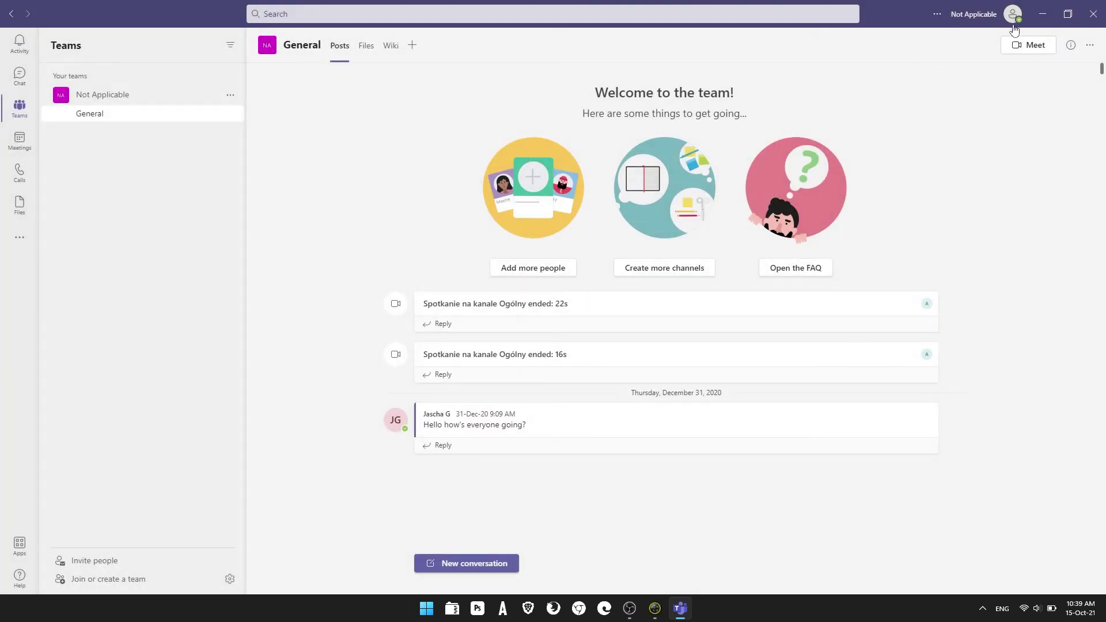
pyautogui.click(1088, 23)
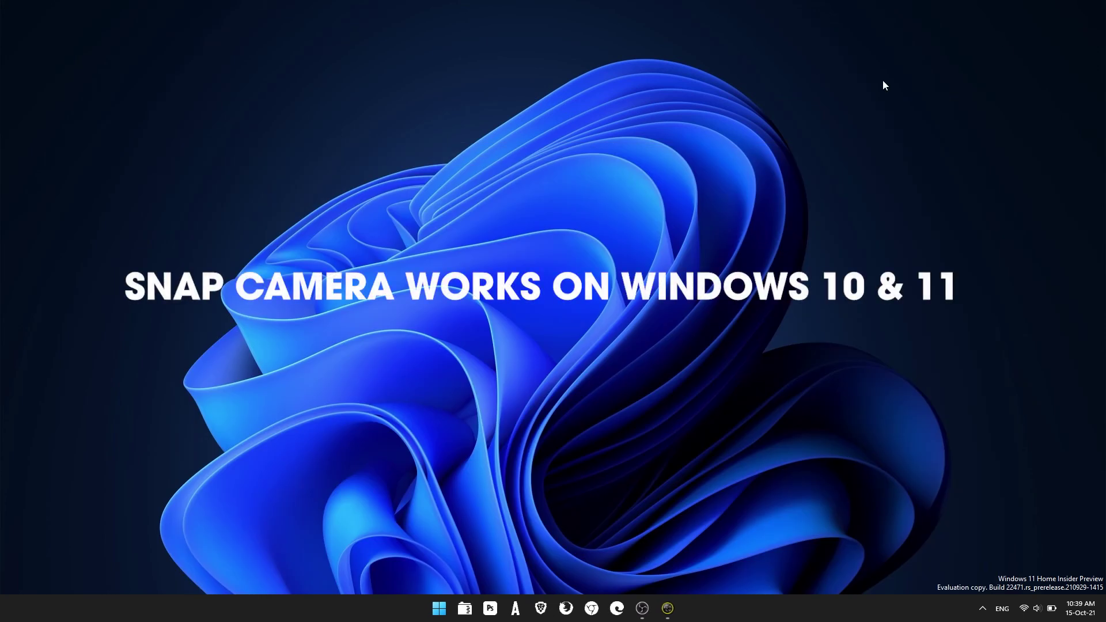